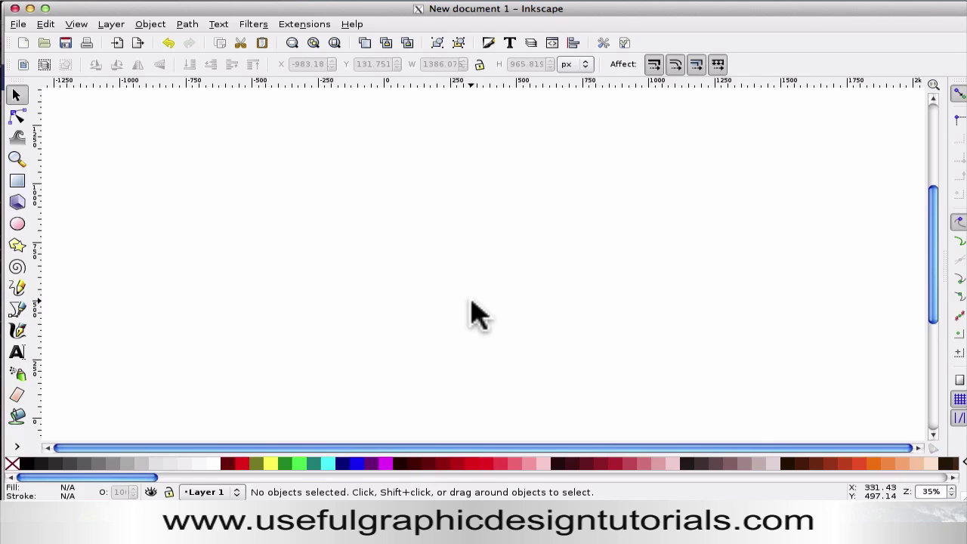
Step: Draw a red five-pointed star near the page centre and pull an inner vertex inward to sharpen its arms
click(18, 248)
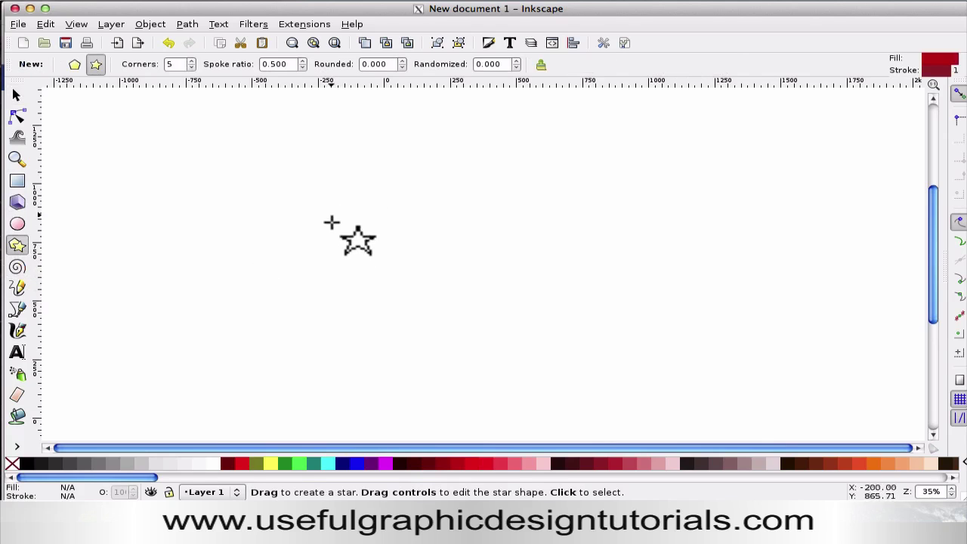
drag(440, 233, 440, 257)
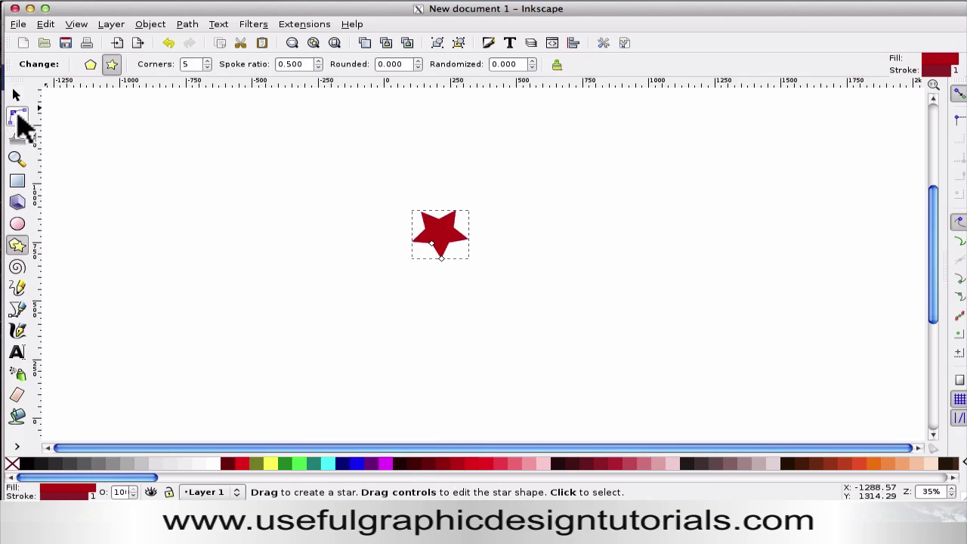
click(15, 117)
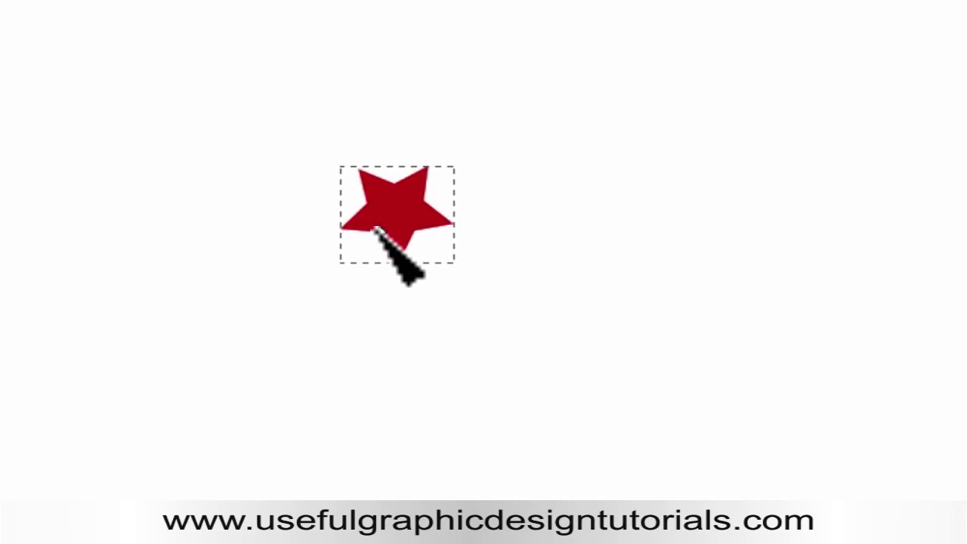
drag(377, 228, 394, 224)
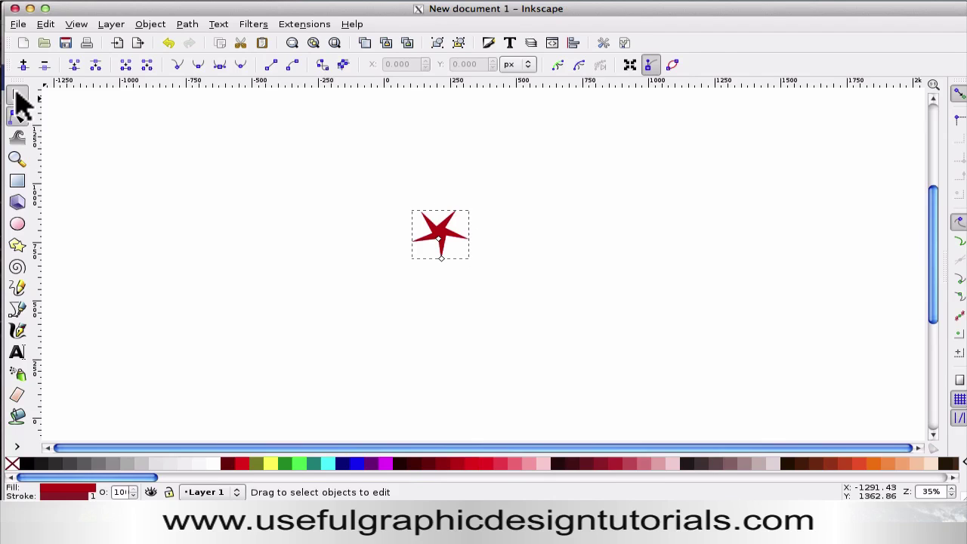
Step: Rotate the star while stamping dozens of copies into a compact spiky starburst, then deselect it
click(17, 96)
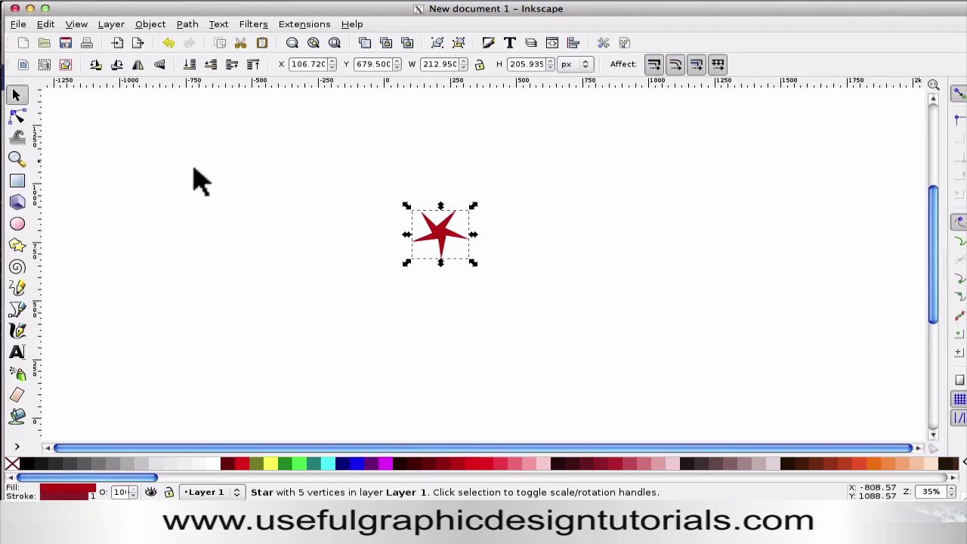
click(442, 237)
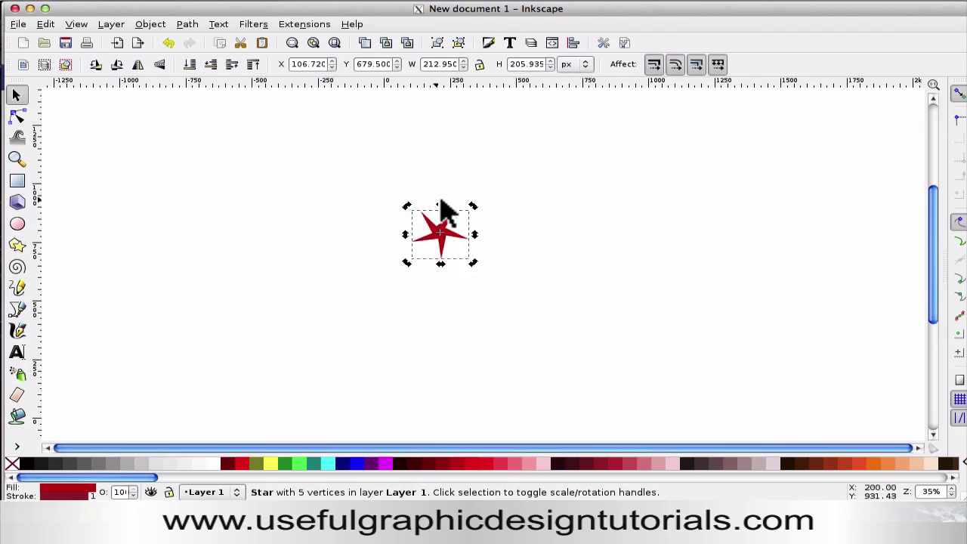
click(443, 238)
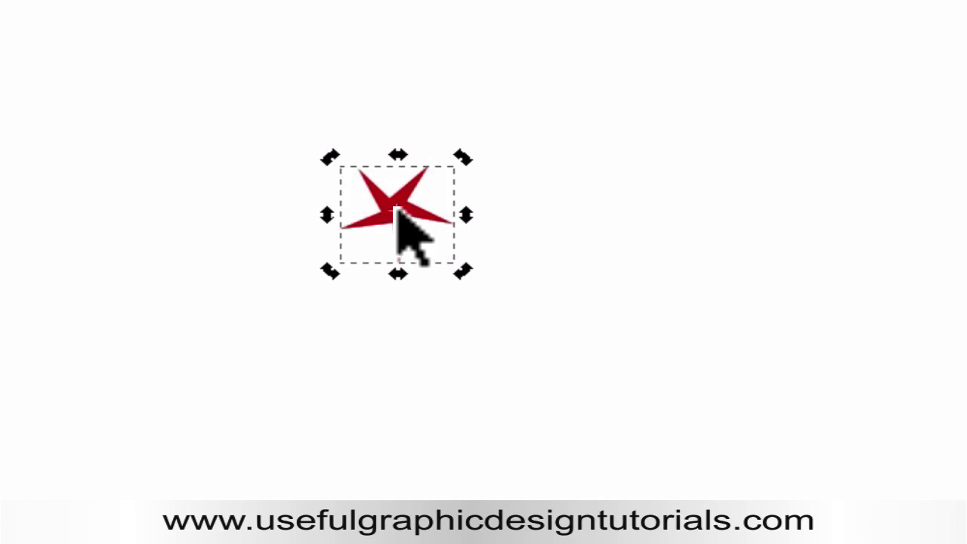
key(n)
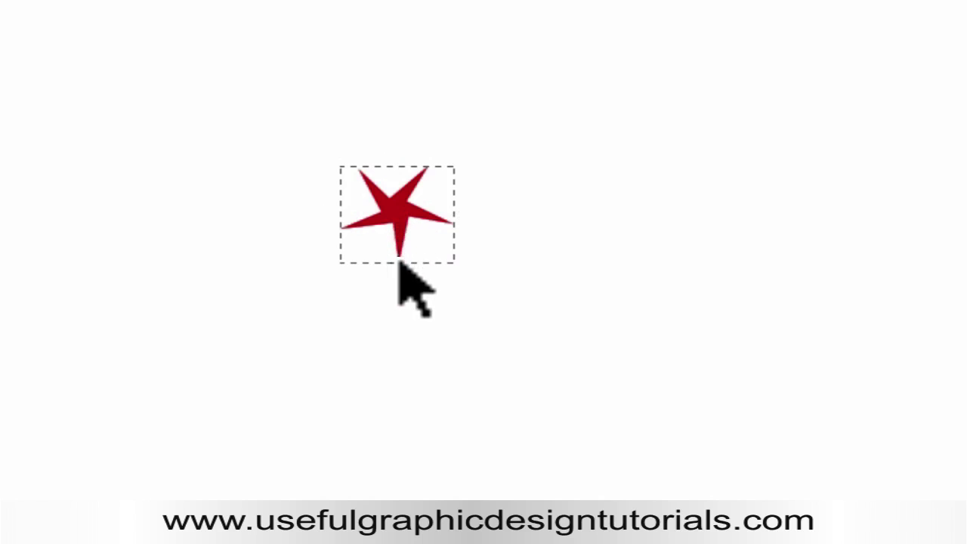
key(s)
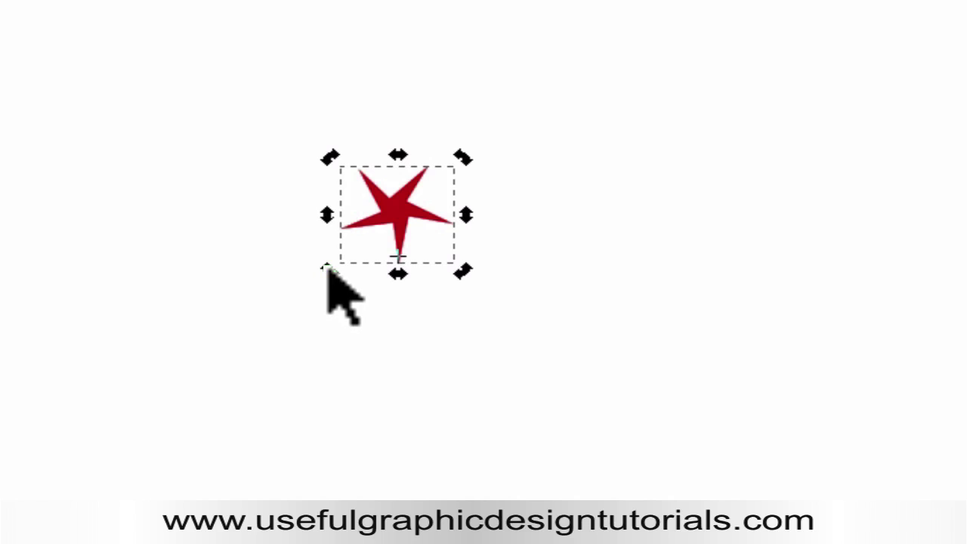
mouse_move(327, 269)
mouse_down()
mouse_move(296, 216)
mouse_move(293, 177)
mouse_move(309, 143)
mouse_move(371, 122)
mouse_move(463, 136)
mouse_move(507, 167)
mouse_move(537, 225)
mouse_move(548, 294)
mouse_move(529, 367)
mouse_move(477, 408)
mouse_move(410, 425)
mouse_move(334, 410)
mouse_move(264, 355)
mouse_move(267, 306)
mouse_move(279, 287)
mouse_move(368, 275)
mouse_up()
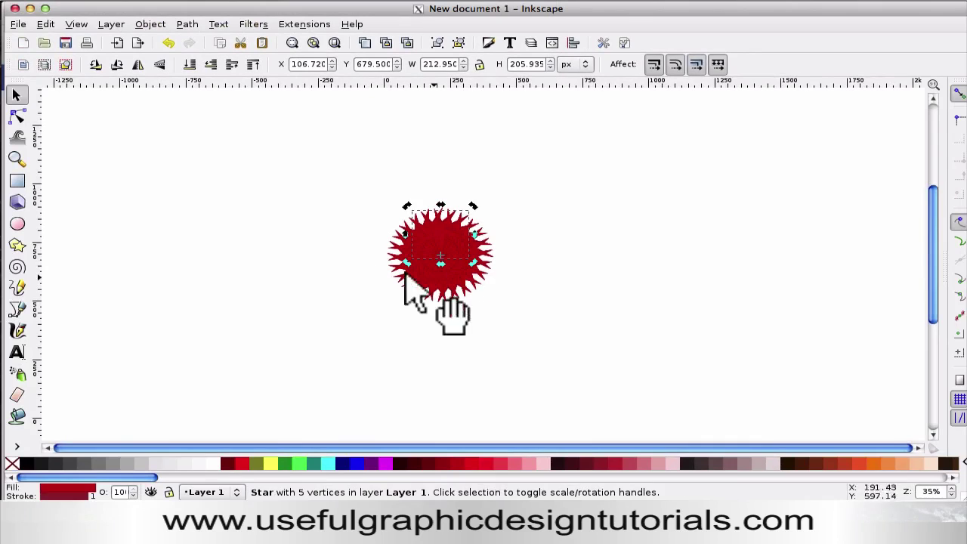
click(222, 243)
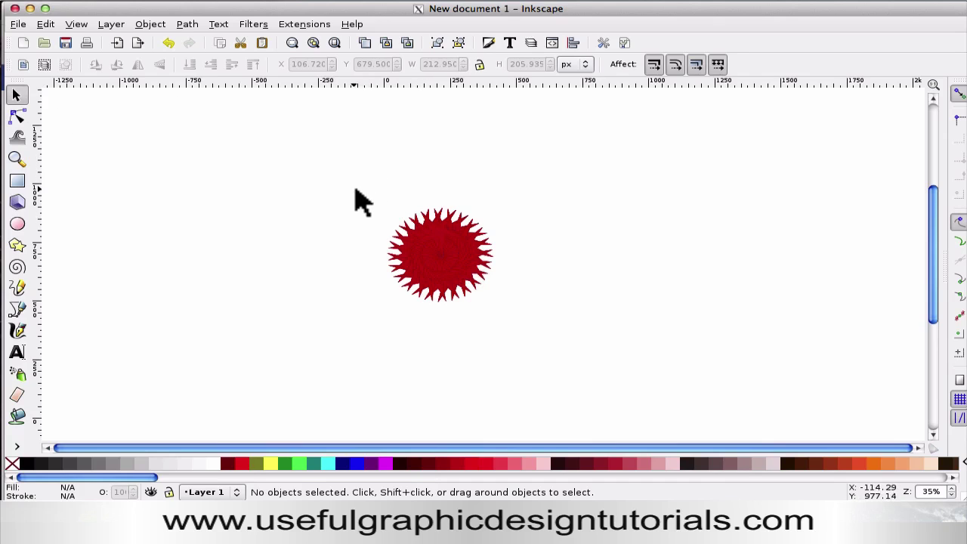
Step: Group all 135 star copies with Ctrl+G and move the group to the left of the page
drag(357, 190, 541, 346)
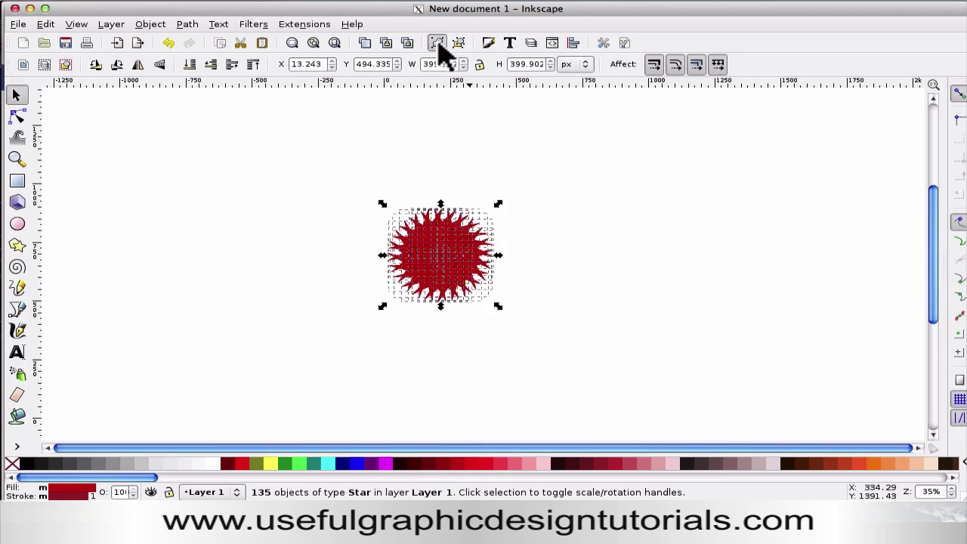
click(437, 43)
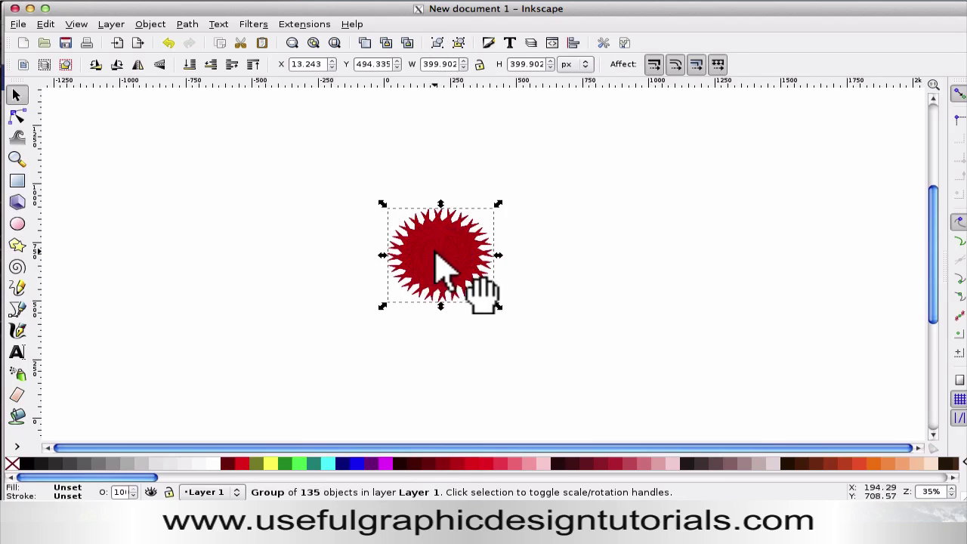
drag(432, 256, 189, 206)
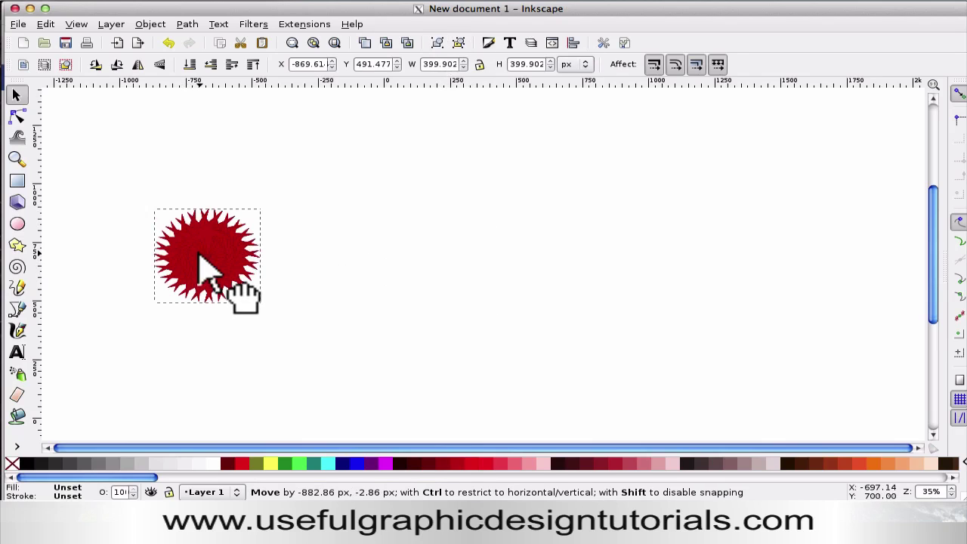
drag(179, 258, 201, 256)
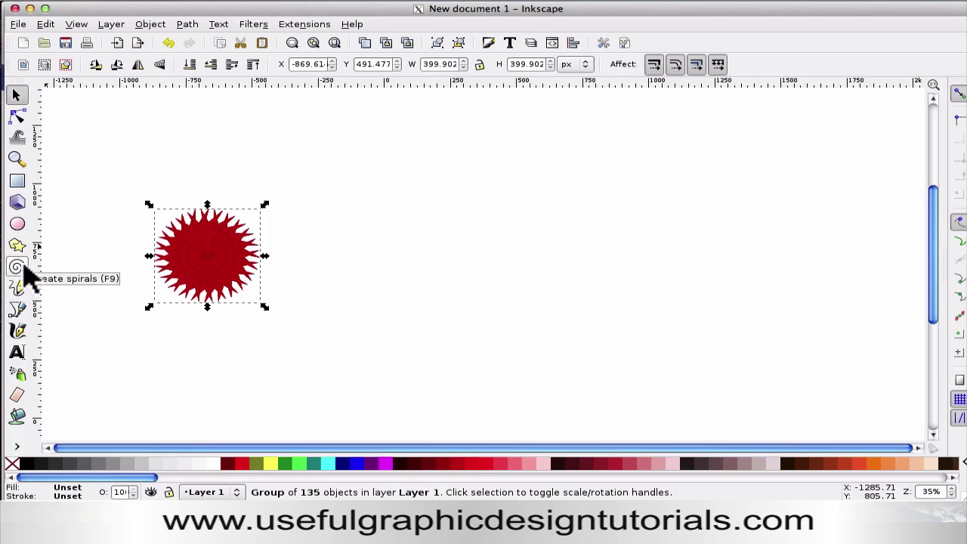
Step: Draw a three-turn spiral right of the starburst, keeping it unfilled with a thin blue outline
click(17, 267)
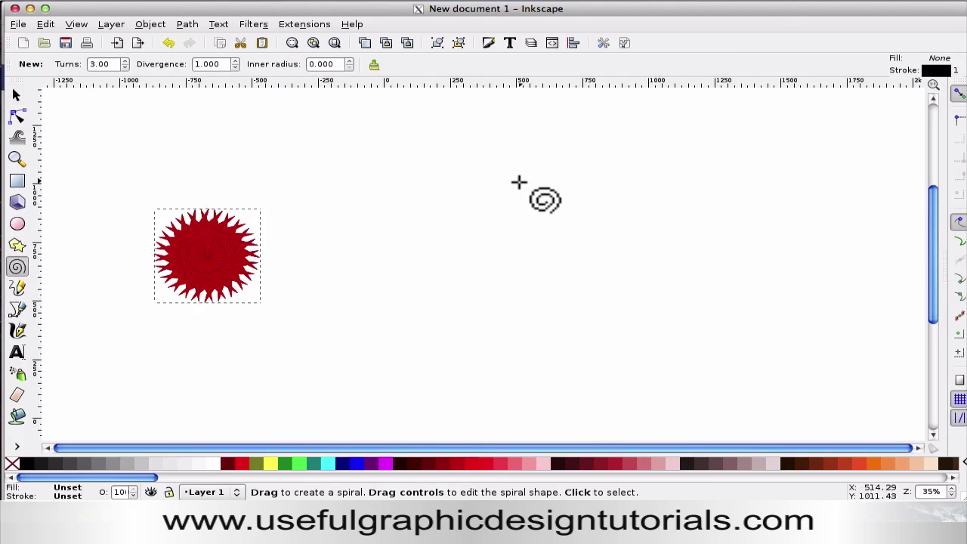
drag(561, 231, 570, 322)
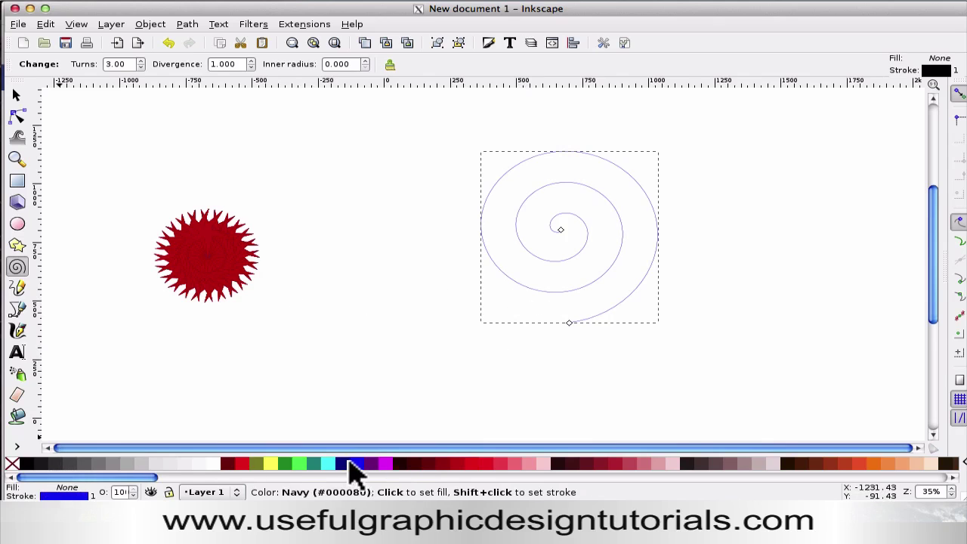
click(354, 464)
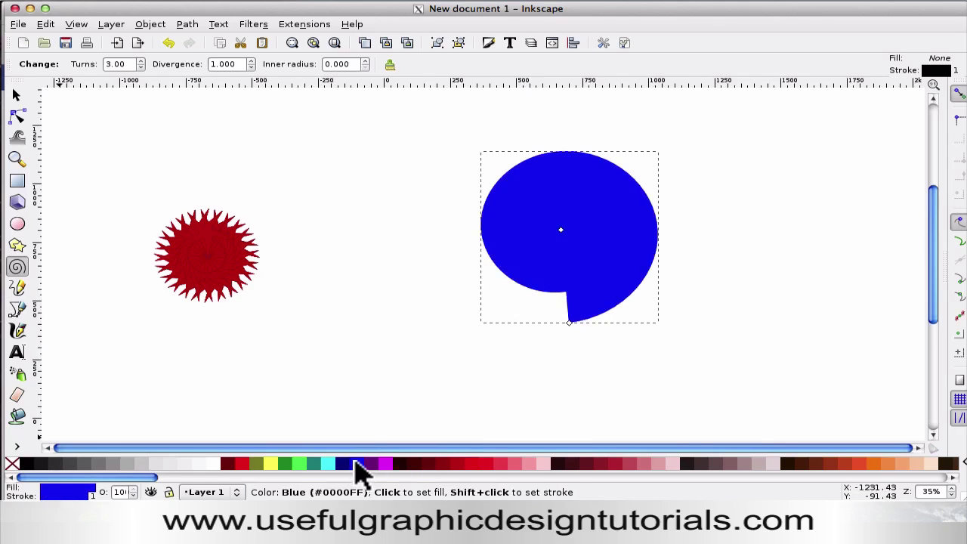
key(ctrl+z)
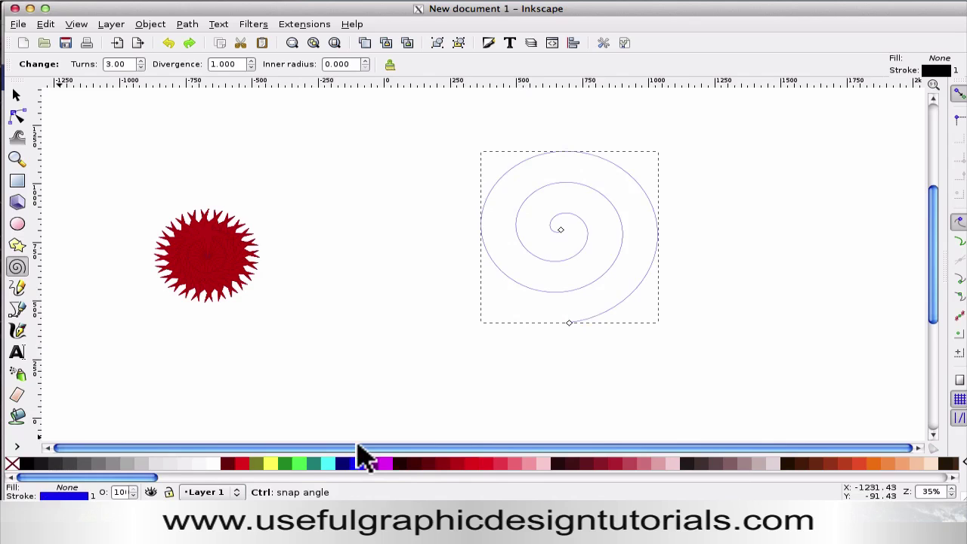
Step: Scale the spiral to about 66% and move its rotation centre to its bottom edge
click(17, 94)
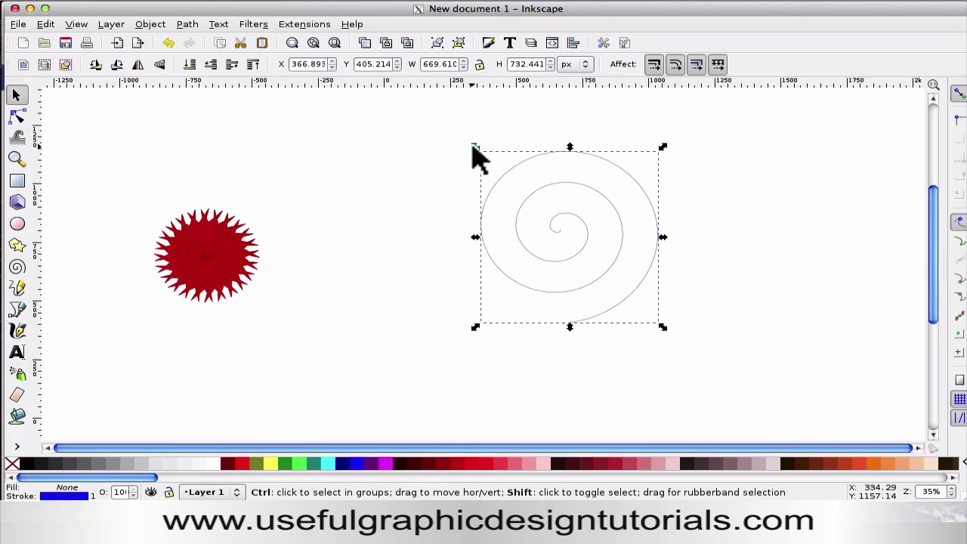
drag(474, 148, 520, 228)
drag(930, 308, 935, 333)
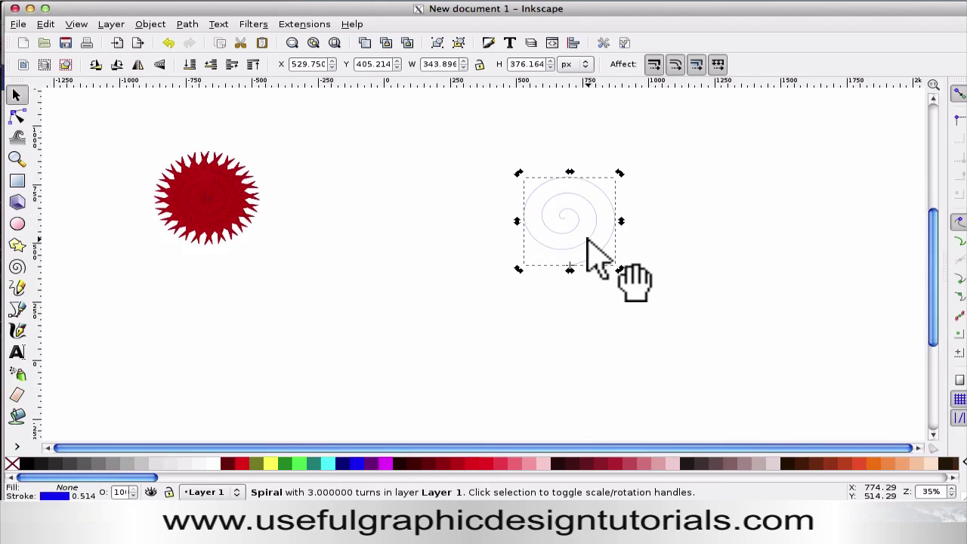
click(588, 242)
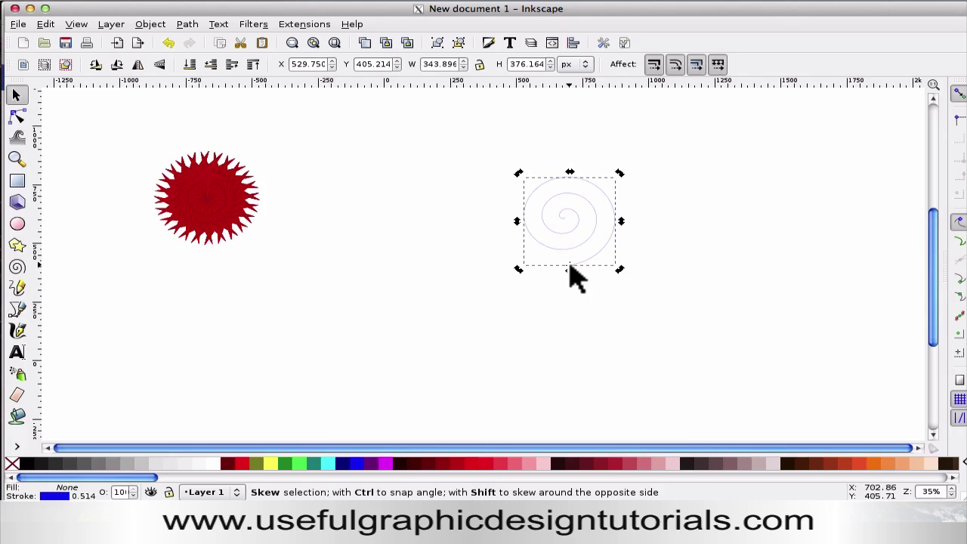
mouse_move(570, 267)
mouse_down()
mouse_move(568, 219)
mouse_move(573, 289)
mouse_up()
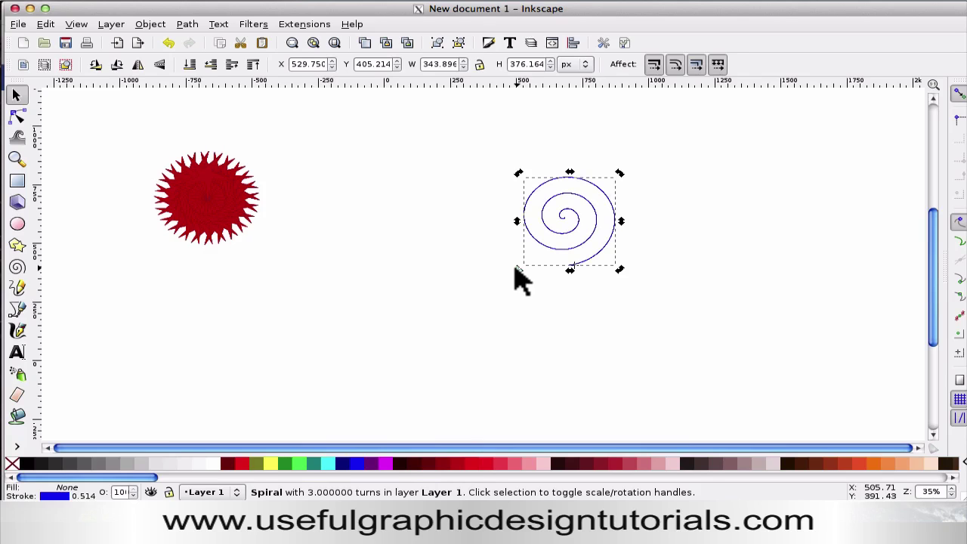
Step: Stamp rotated spiral copies around the bottom pivot into a round lacy rosette, then deselect
mouse_move(518, 269)
mouse_down()
mouse_move(504, 161)
mouse_move(646, 156)
mouse_move(619, 395)
mouse_move(513, 378)
mouse_move(436, 345)
mouse_move(414, 295)
mouse_move(420, 308)
mouse_up()
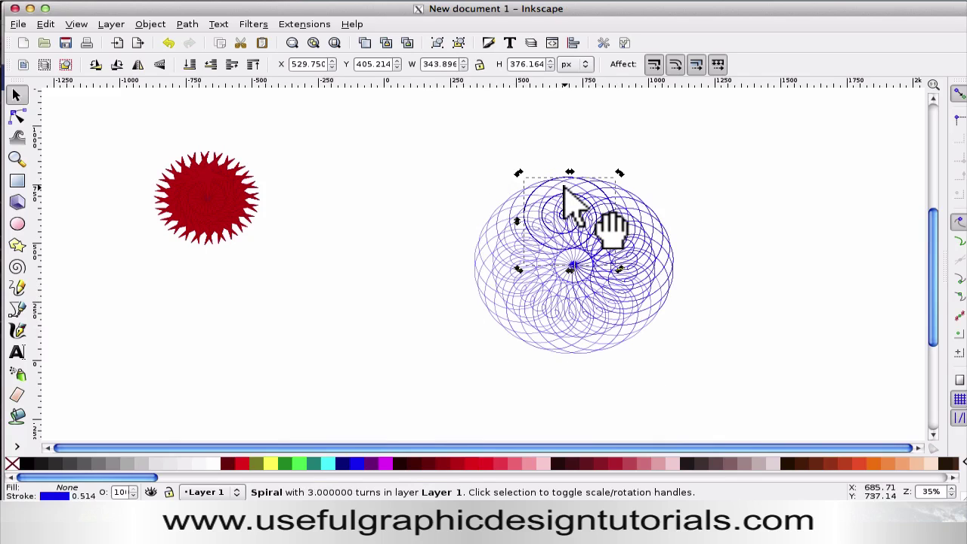
click(425, 177)
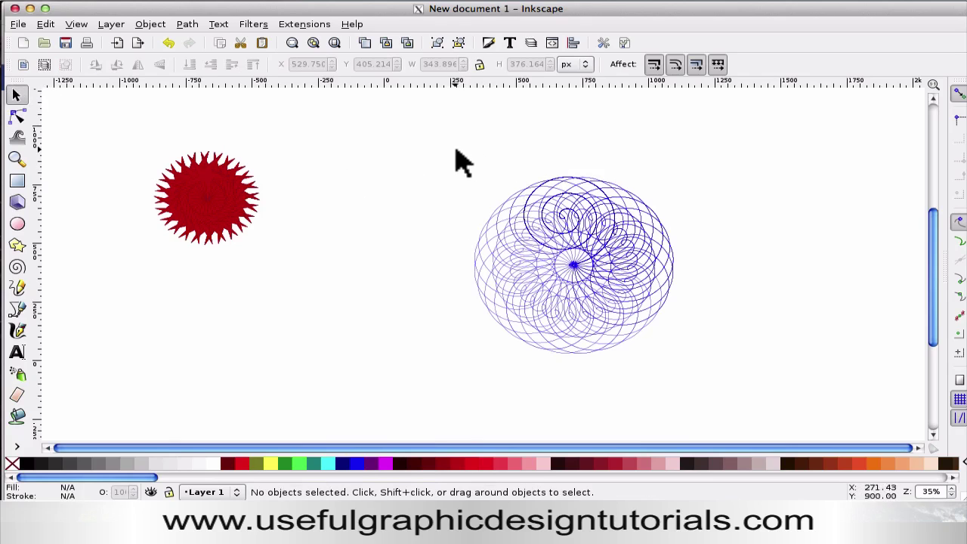
Step: Group the 111 spiral copies, shift the group nearer the starburst, and give it a red stroke
drag(455, 151, 732, 408)
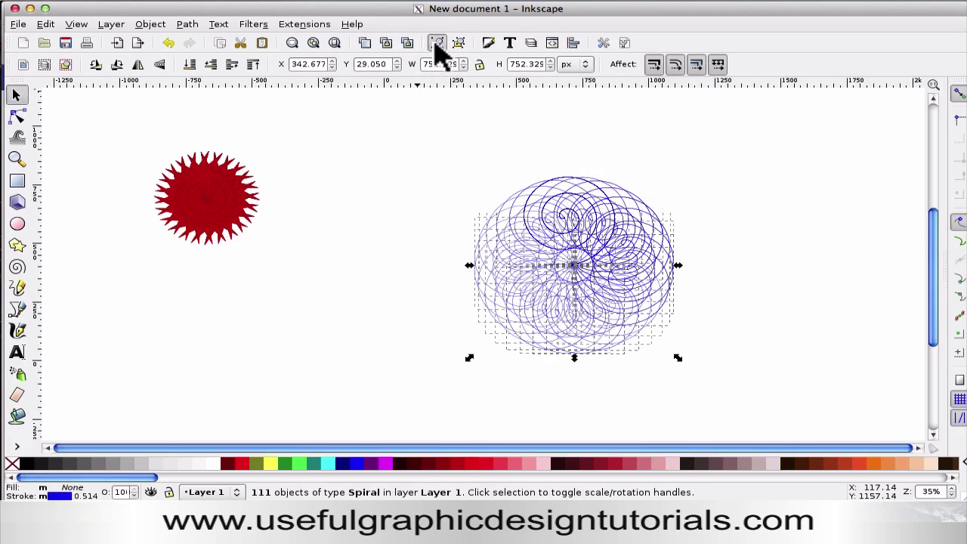
click(438, 43)
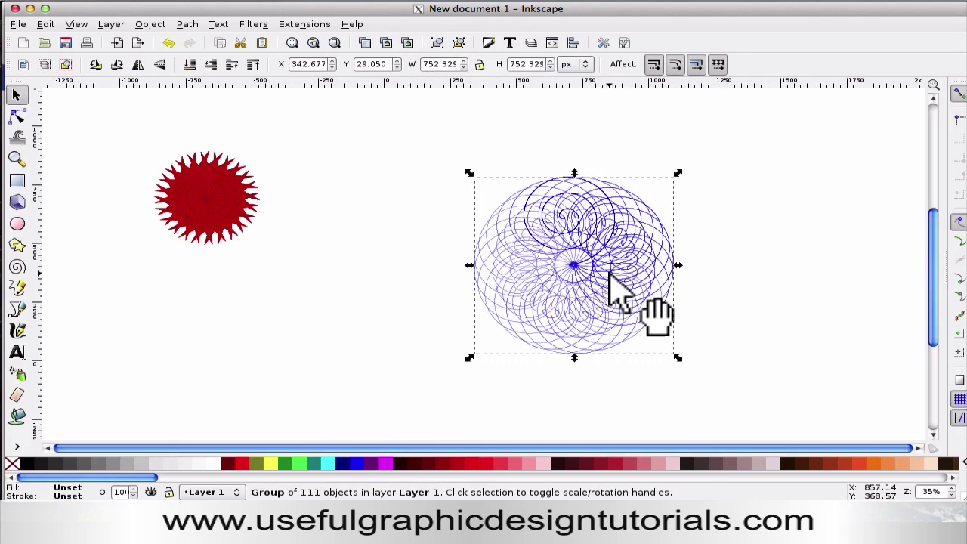
drag(519, 270, 470, 255)
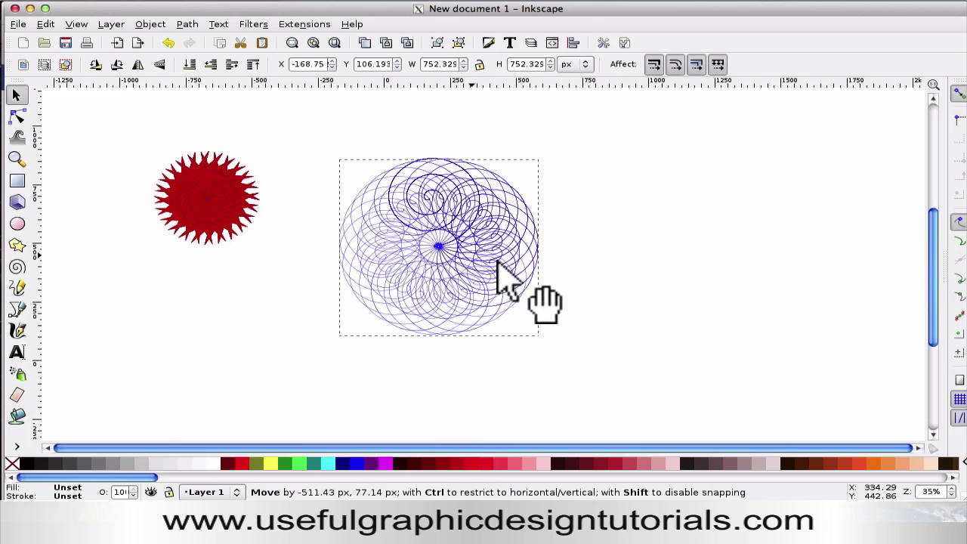
drag(472, 260, 499, 259)
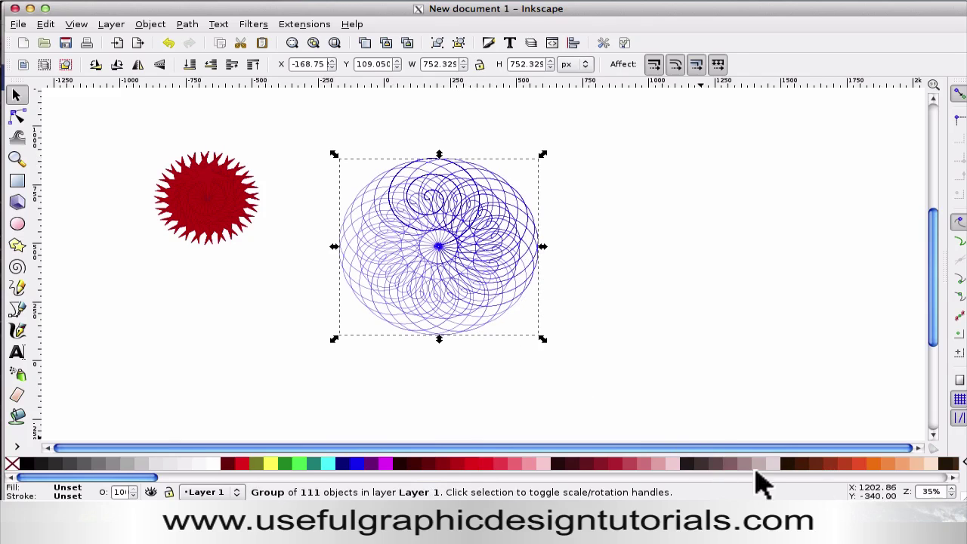
shift+click(244, 465)
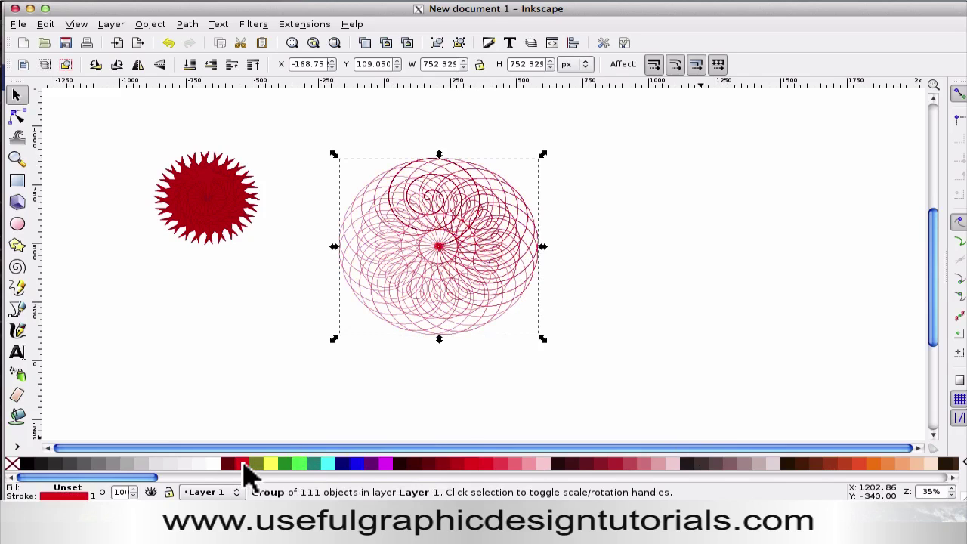